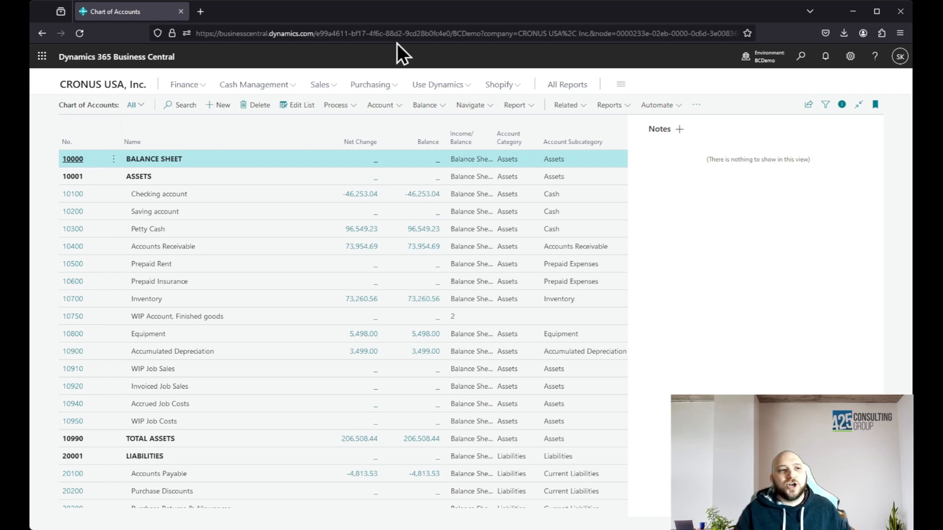
# Search the chart of accounts for "account", and refine the search to "*account" to match names ending in that word
pyautogui.click(176, 106)
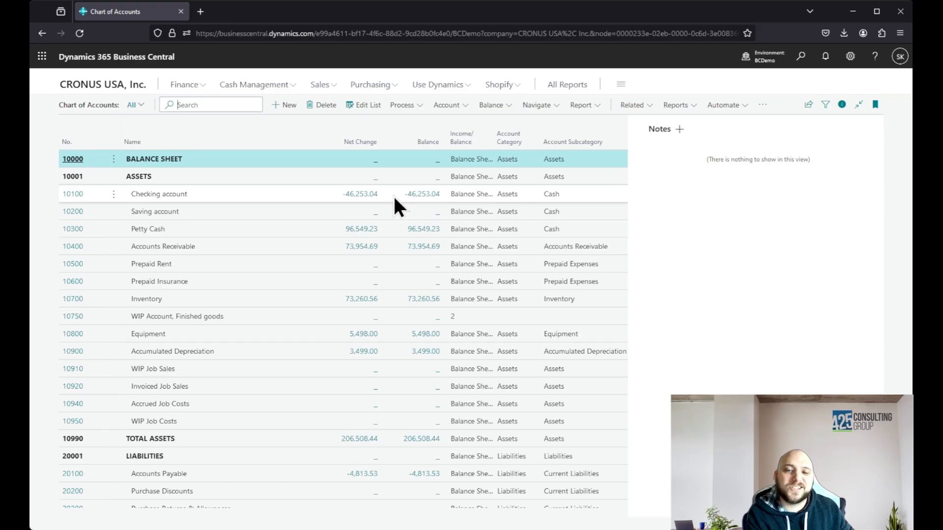
pyautogui.write('account')
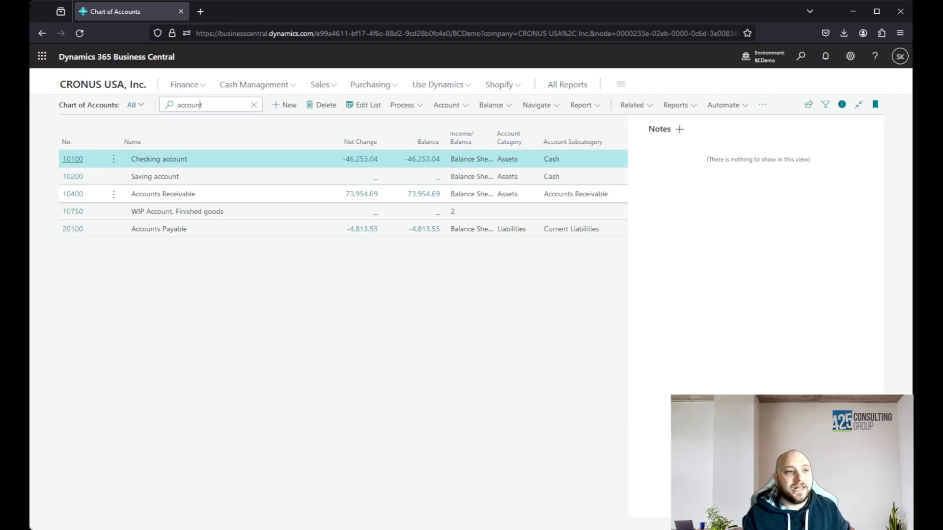
pyautogui.write('*')
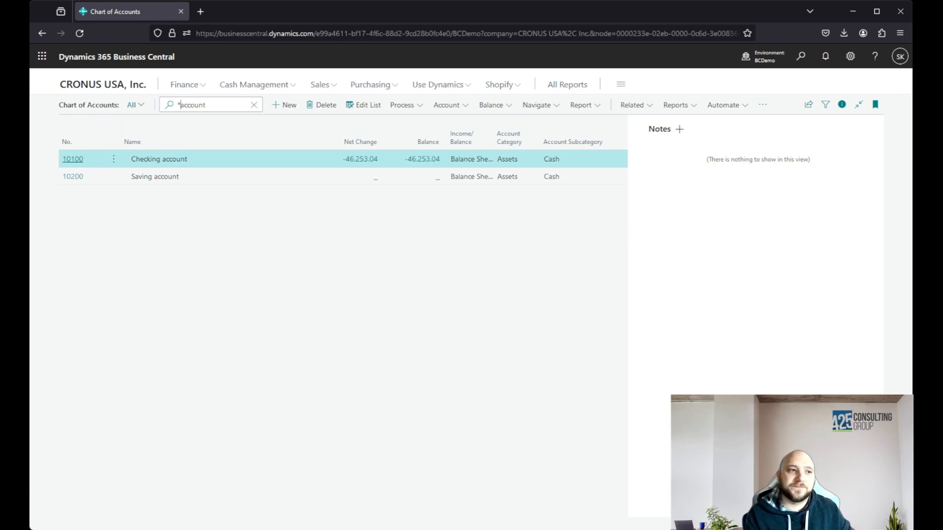
pyautogui.press('BackSpace')
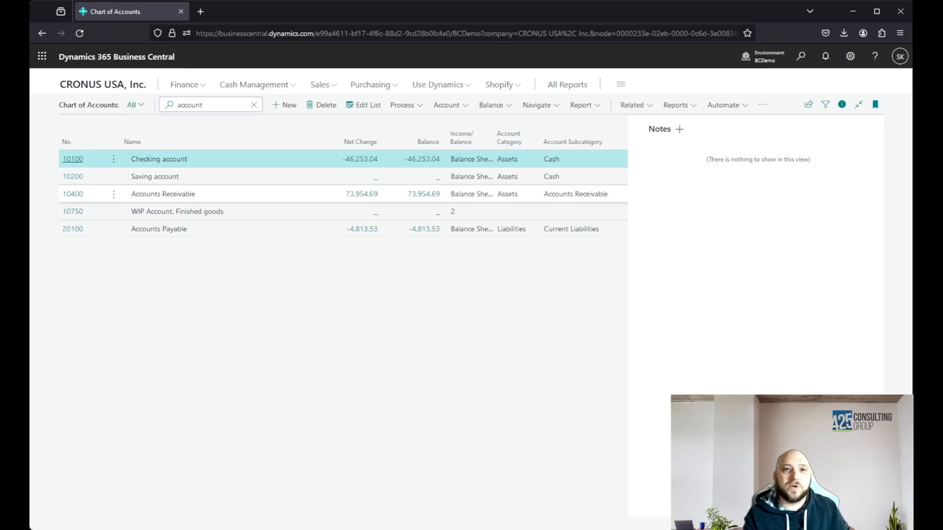
pyautogui.write('*')
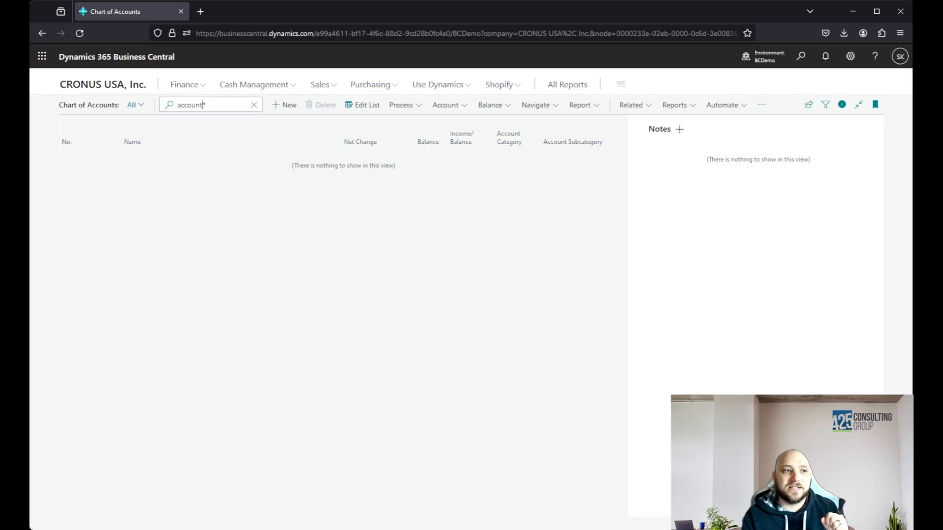
pyautogui.write('@')
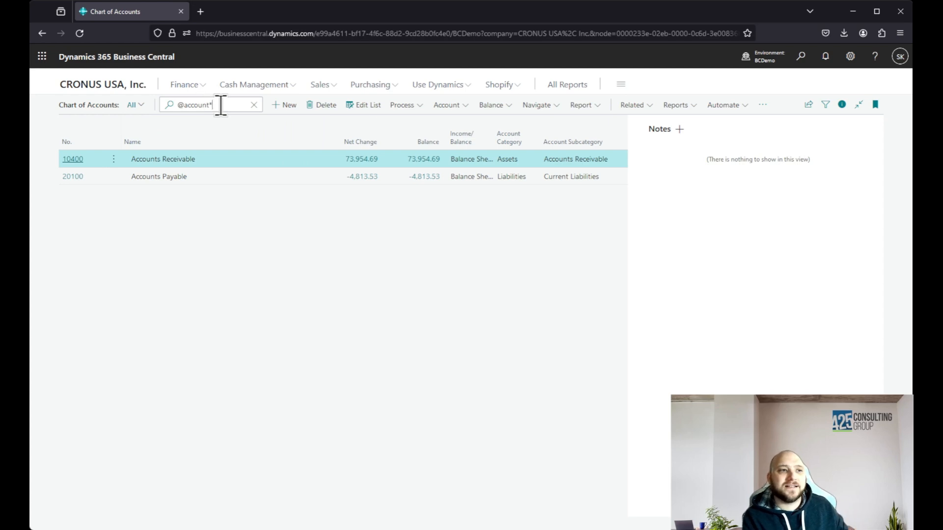
# Search the accounts for the exact term 'account' enclosed in single quotation marks
pyautogui.press('BackSpace')
pyautogui.click(175, 104)
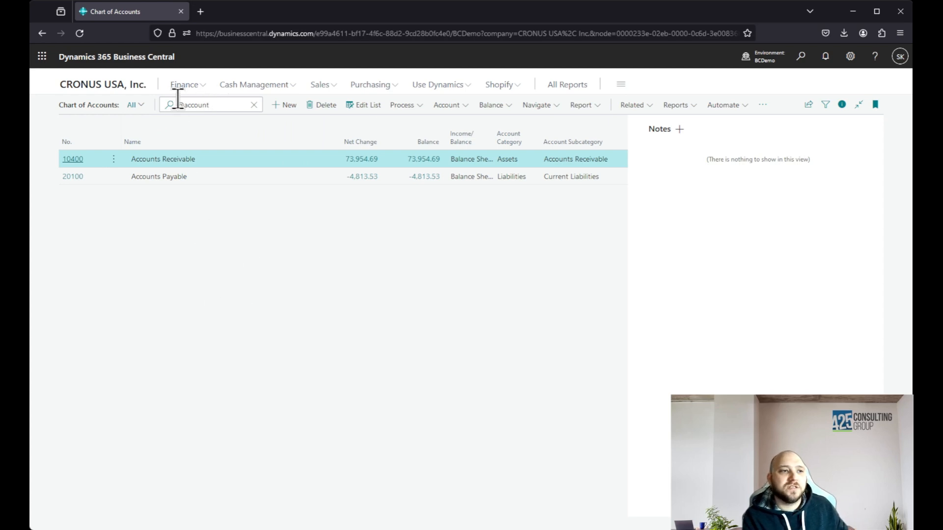
pyautogui.press('Delete')
pyautogui.write("'")
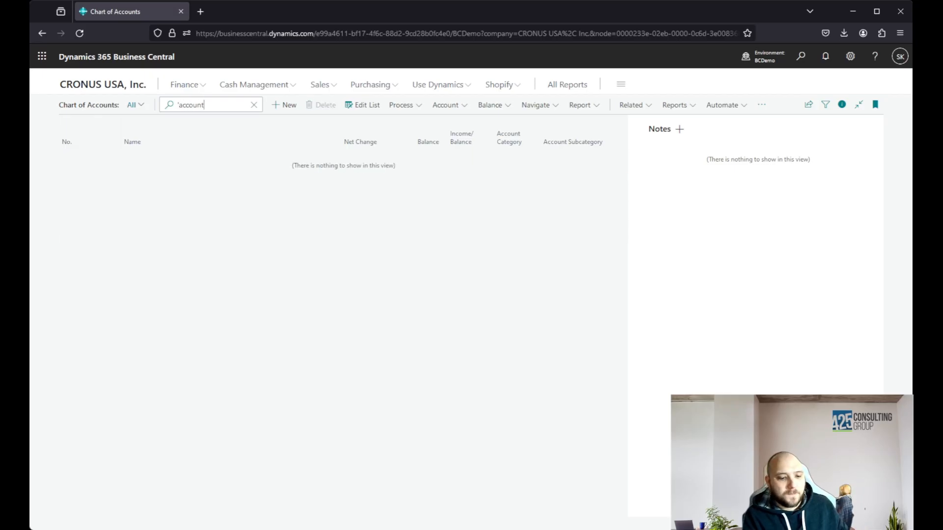
pyautogui.write("'")
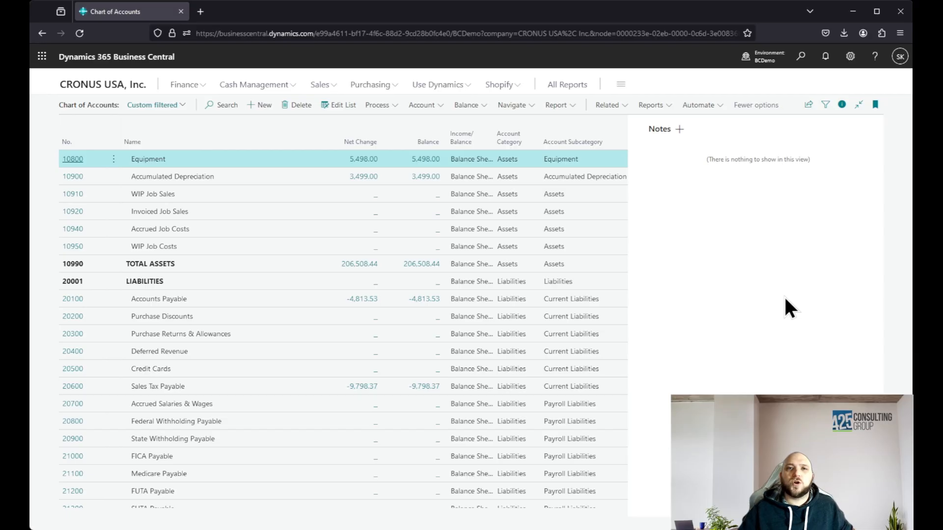
# Show the list filters, remove the empty Balance filter and add a new filter on the Balance field
pyautogui.click(826, 105)
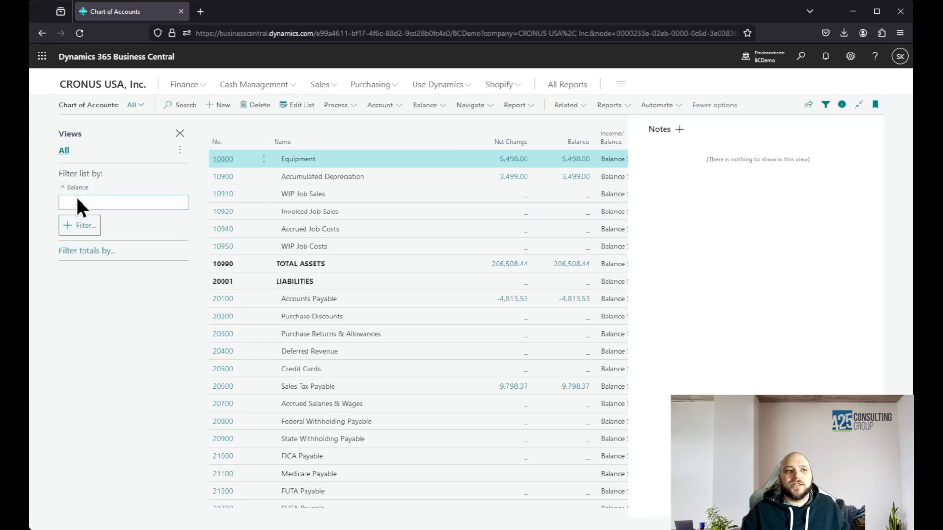
pyautogui.click(63, 187)
pyautogui.click(73, 194)
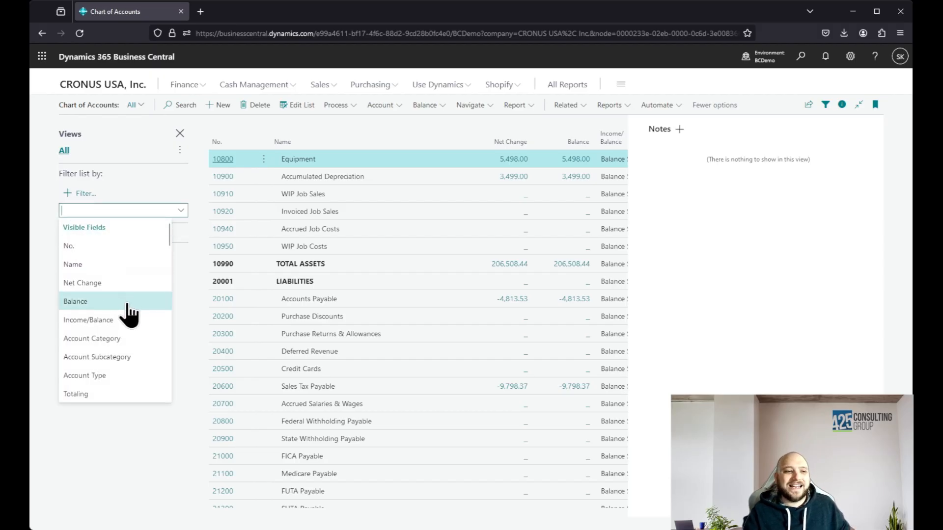
pyautogui.scroll(-3, 126, 311)
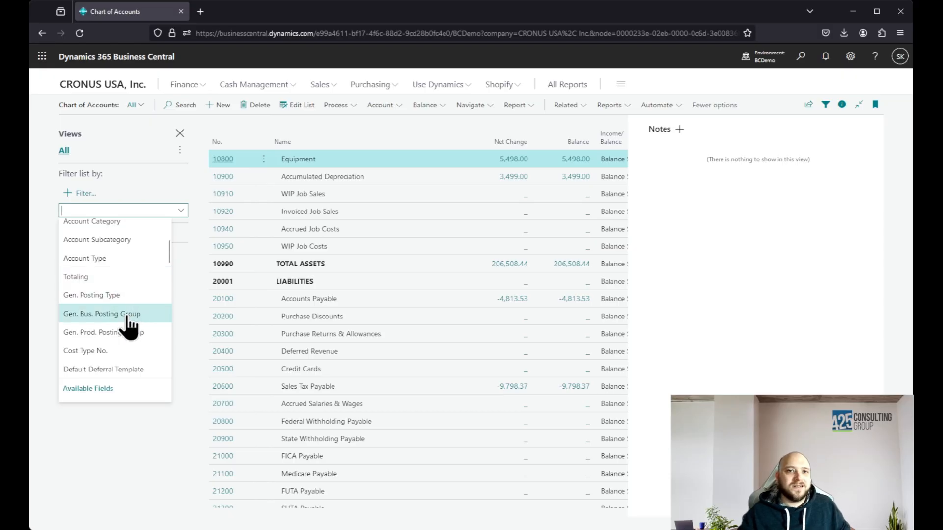
pyautogui.scroll(3, 125, 317)
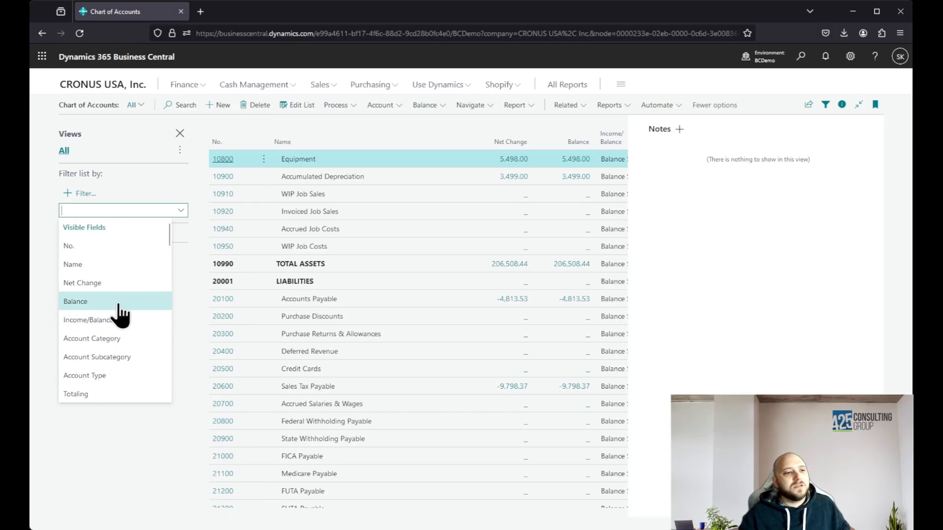
pyautogui.click(98, 301)
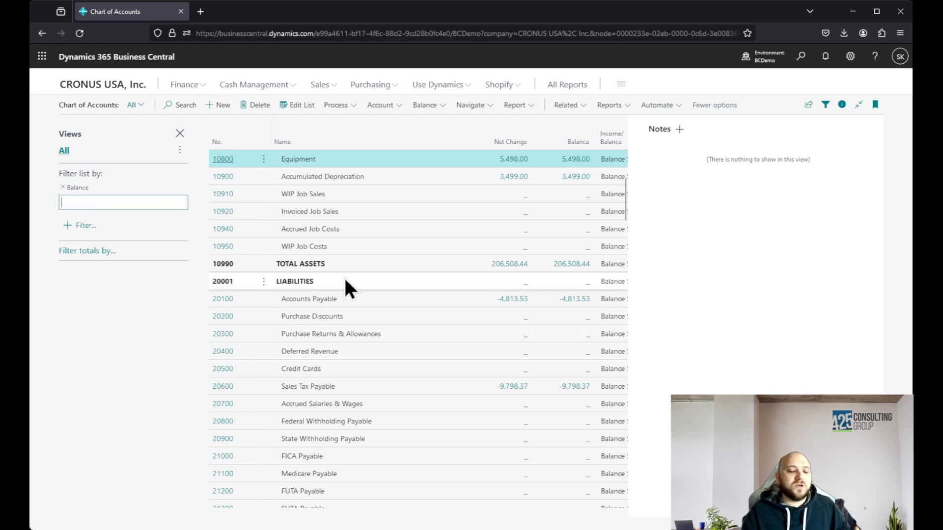
# Filter the account list to balances in the range 10000..55000
pyautogui.write('1000')
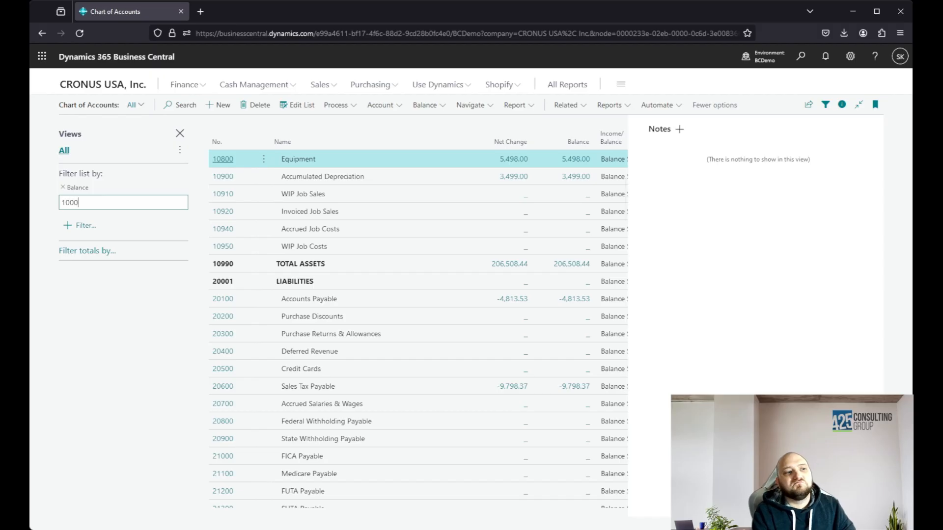
pyautogui.write('0..55')
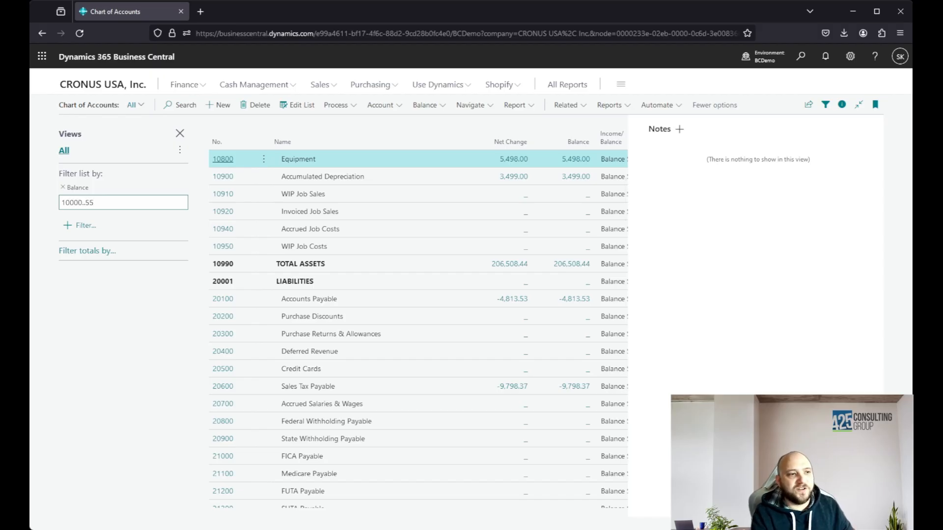
pyautogui.write('000')
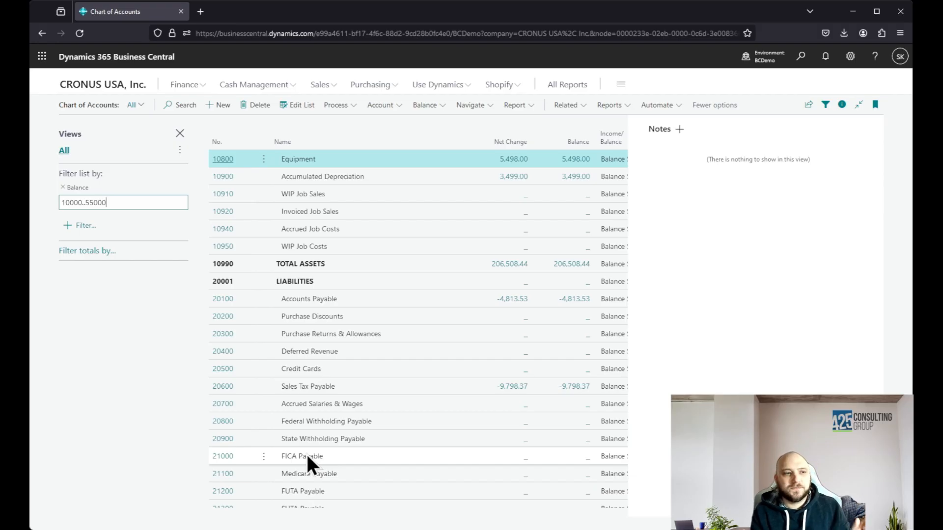
pyautogui.press('Return')
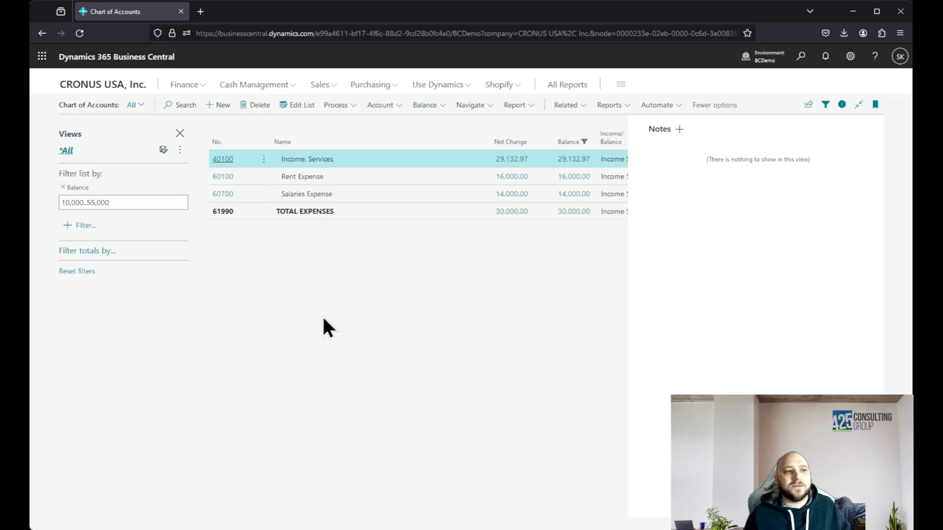
# Add a Date Filter to the filters that limit the totals in the account list
pyautogui.click(68, 227)
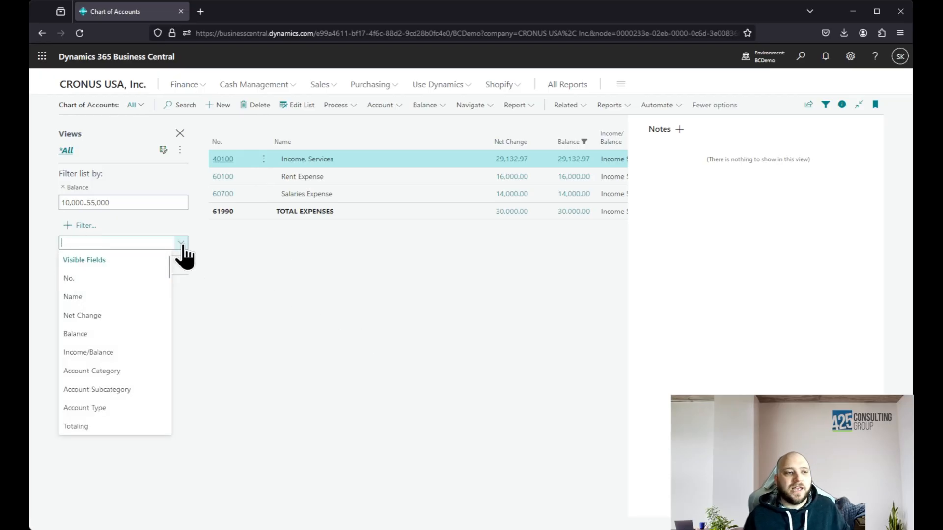
pyautogui.click(301, 284)
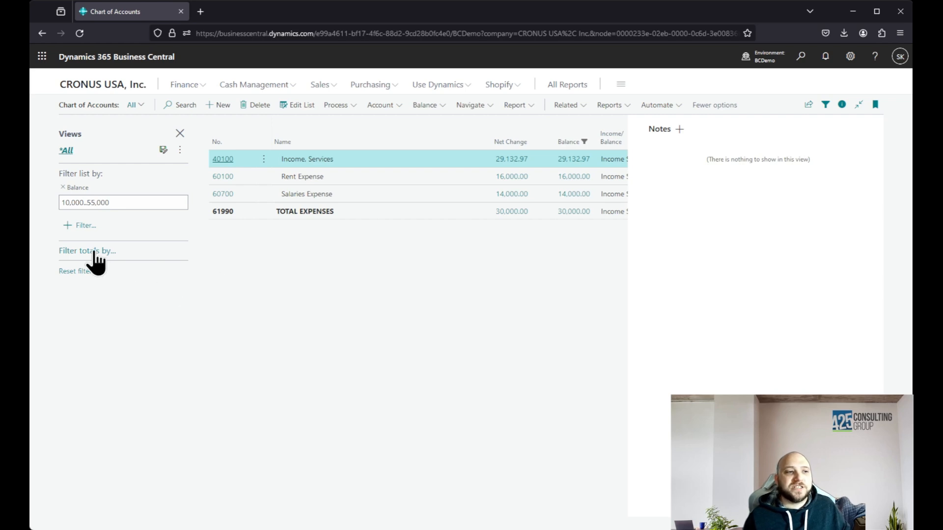
pyautogui.click(110, 253)
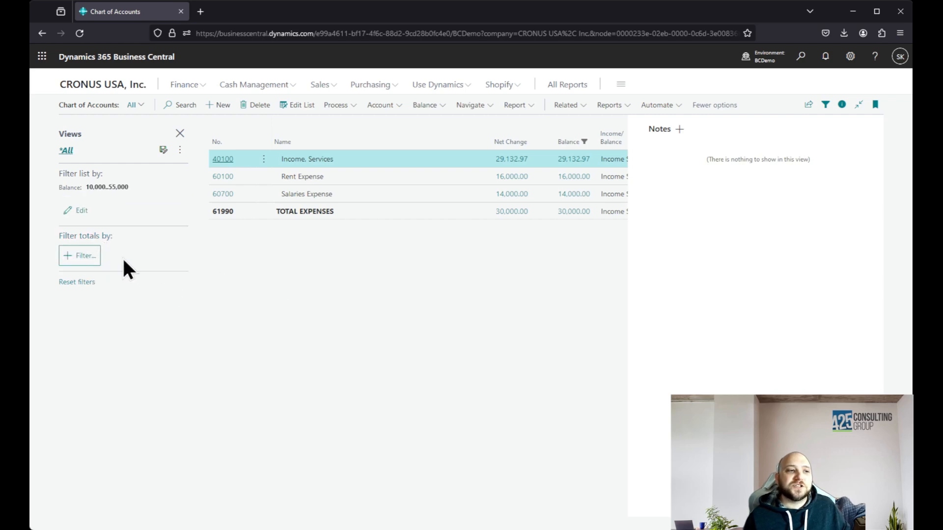
pyautogui.click(77, 256)
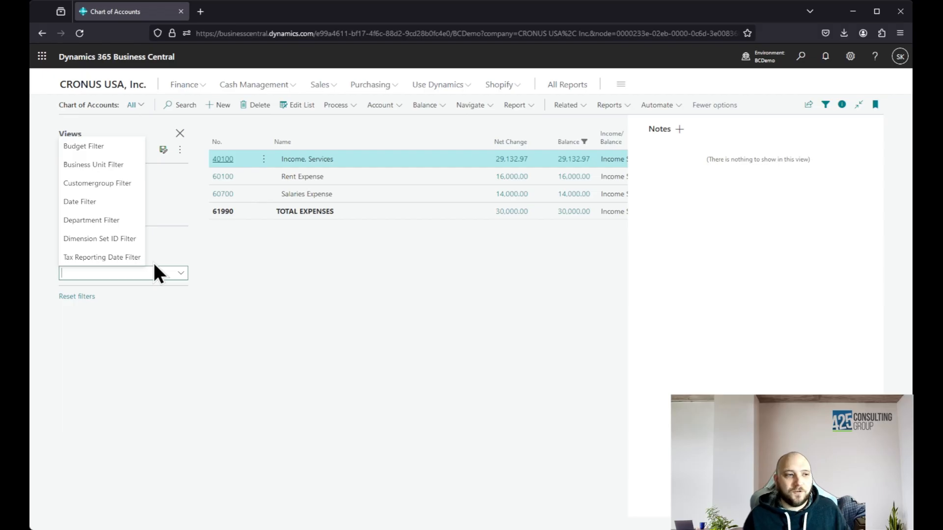
pyautogui.click(82, 201)
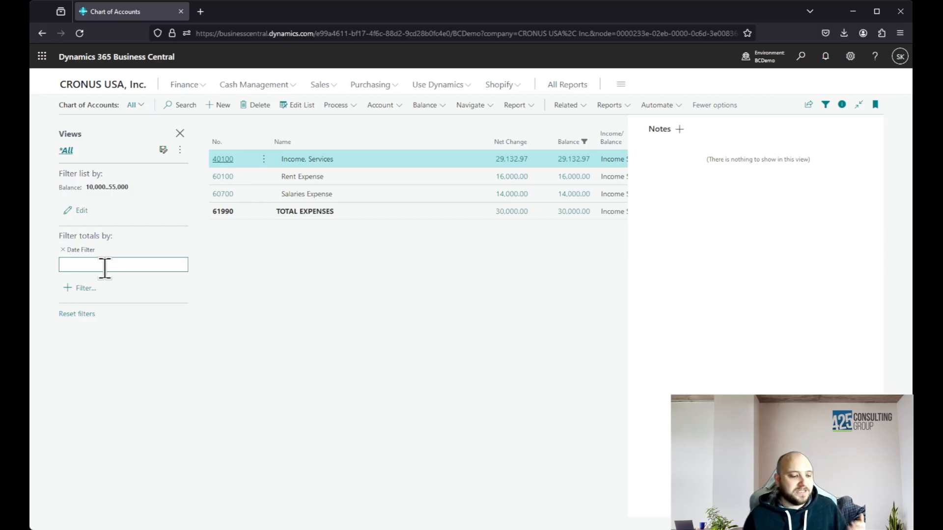
# Set the Date Filter on the totals to the single date 112223
pyautogui.write('112223')
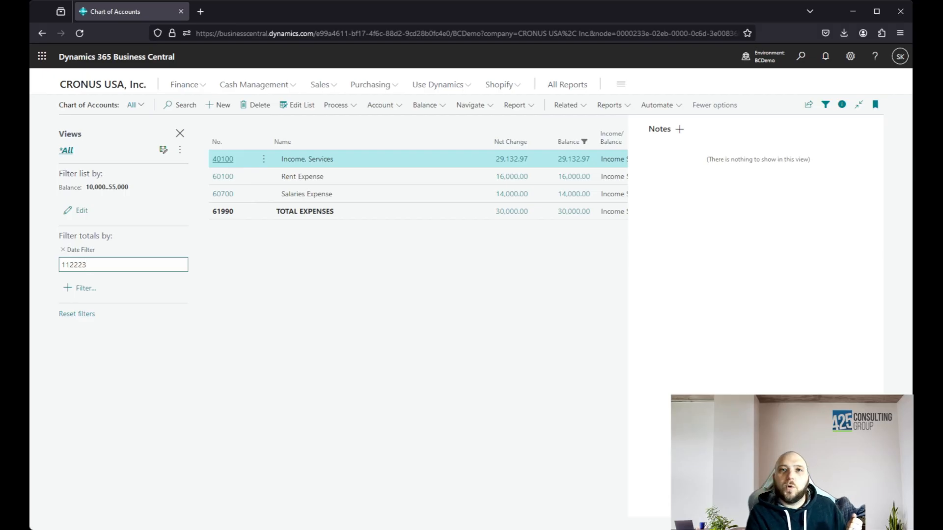
pyautogui.press('Return')
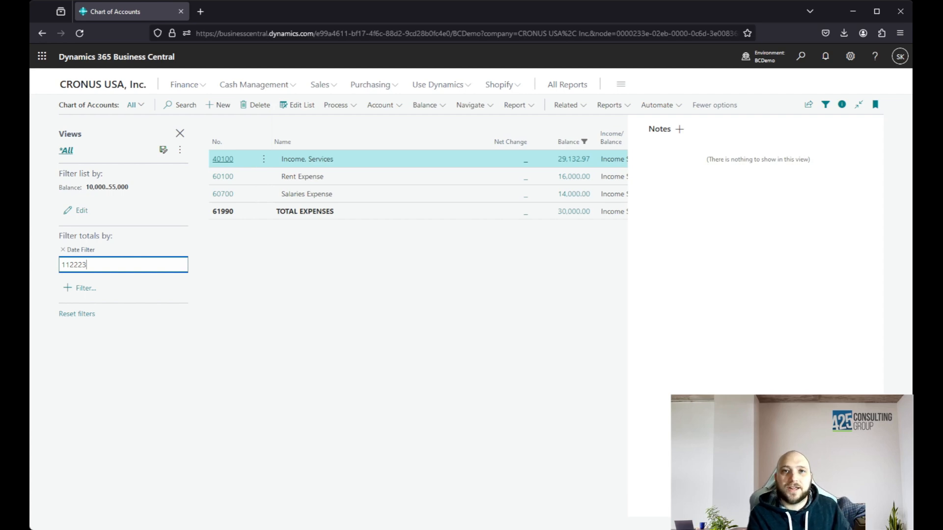
# Clear the date from the totals' Date Filter and apply the shorthand m instead
pyautogui.press('BackSpace')
pyautogui.press('BackSpace')
pyautogui.press('BackSpace')
pyautogui.press('BackSpace')
pyautogui.press('BackSpace')
pyautogui.press('BackSpace')
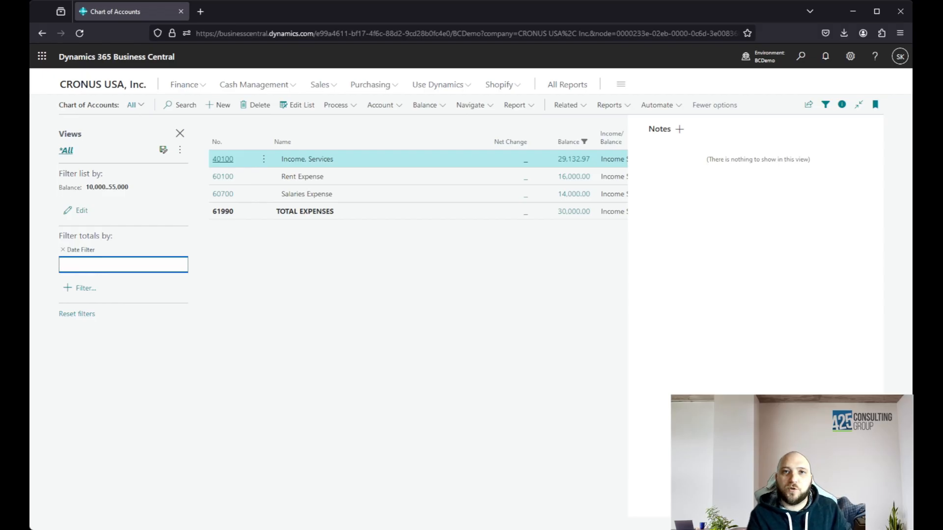
pyautogui.write('m')
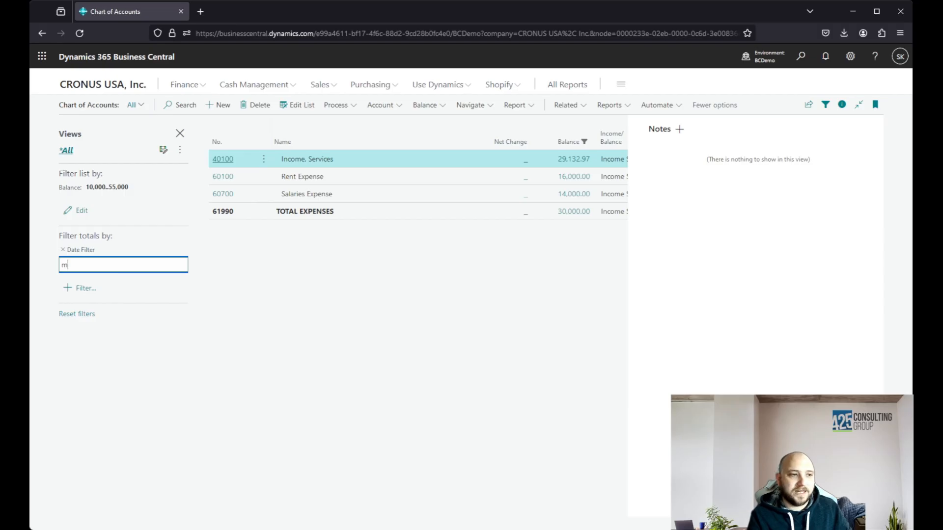
pyautogui.press('Return')
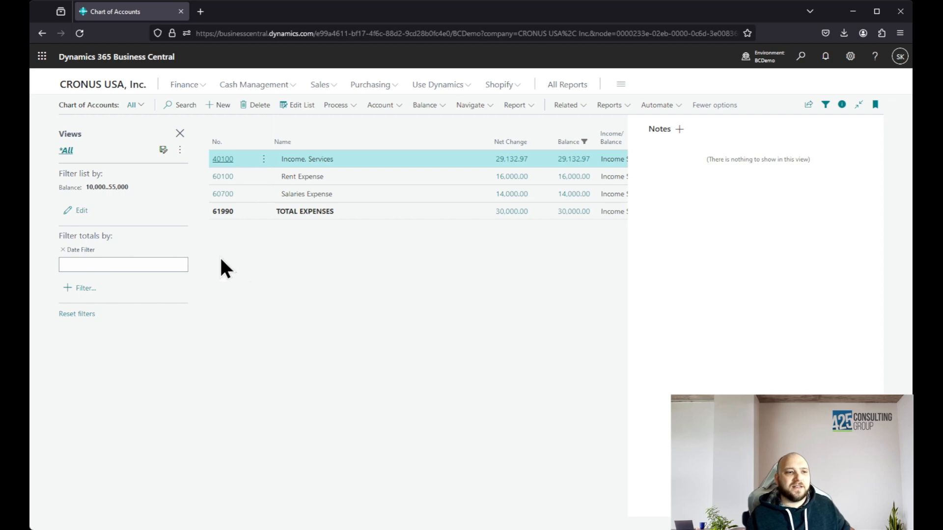
# Set the Date Filter on the totals to the accounting period range P1..P4
pyautogui.click(148, 265)
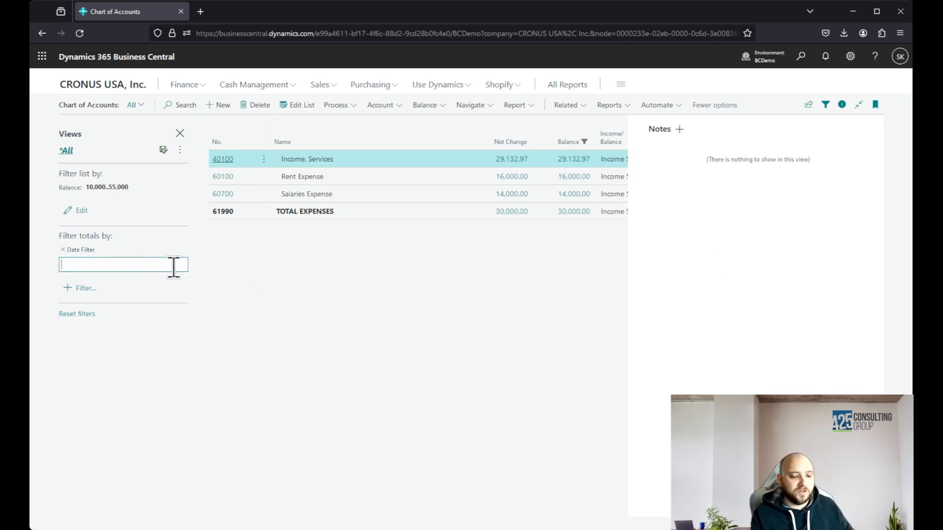
pyautogui.write('P1')
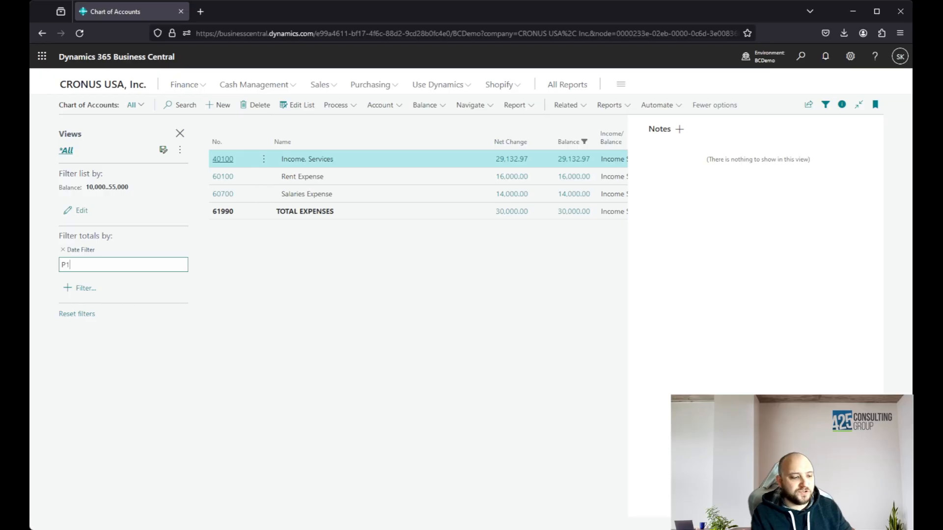
pyautogui.write('..P')
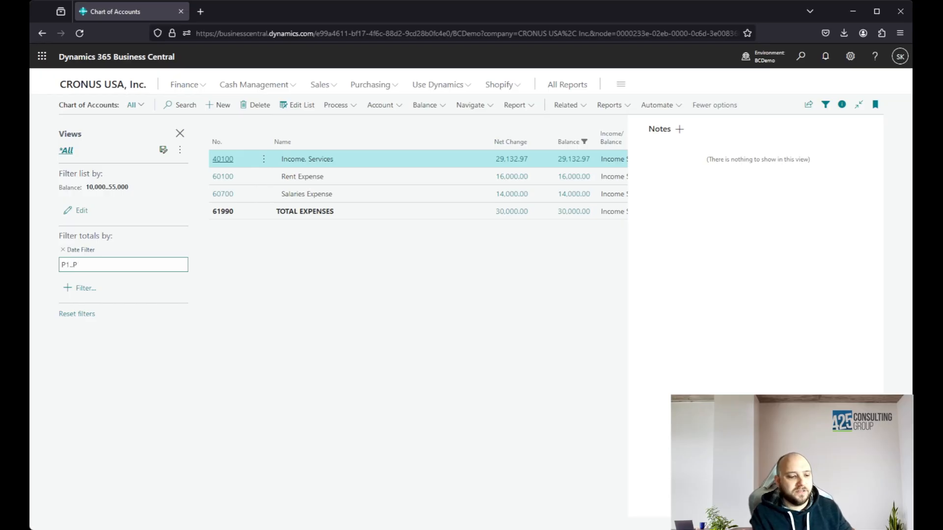
pyautogui.write('4')
pyautogui.press('Return')
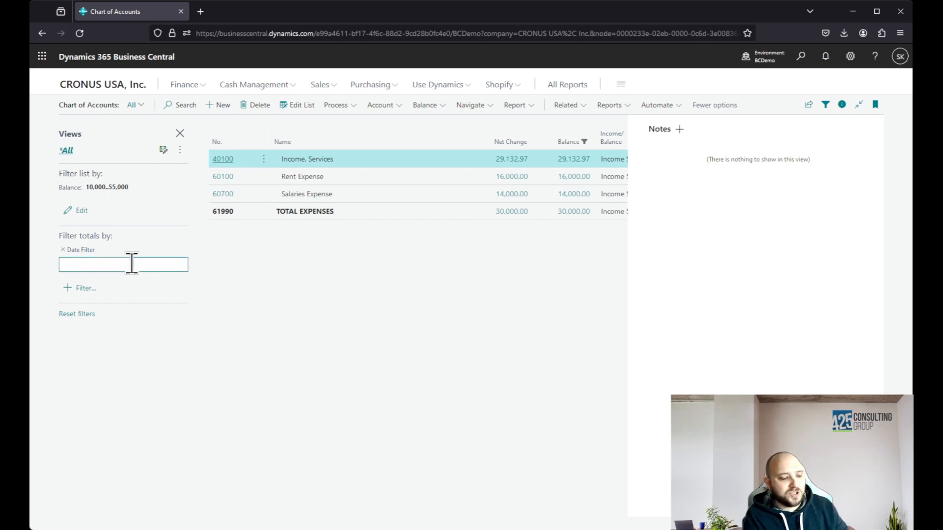
# Set the Date Filter on the totals to the explicit date range 112050.. 112022
pyautogui.write('1120')
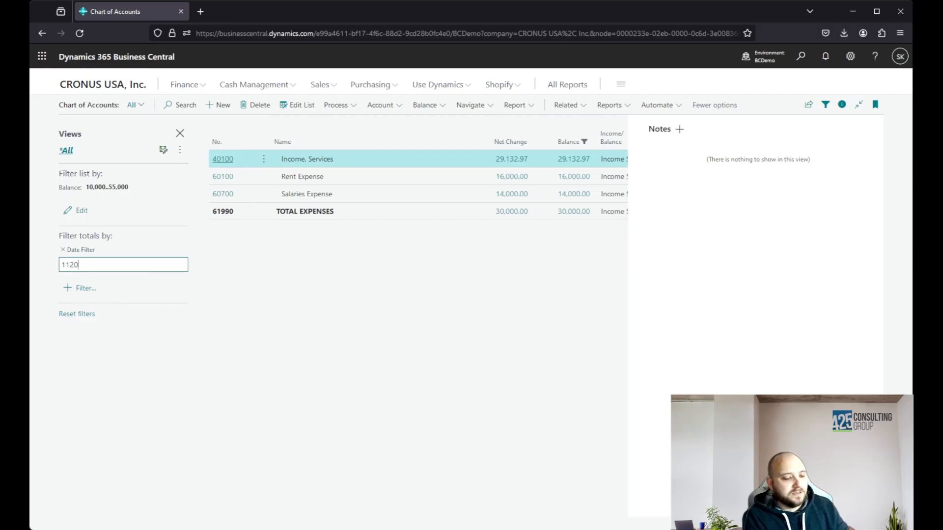
pyautogui.write('50')
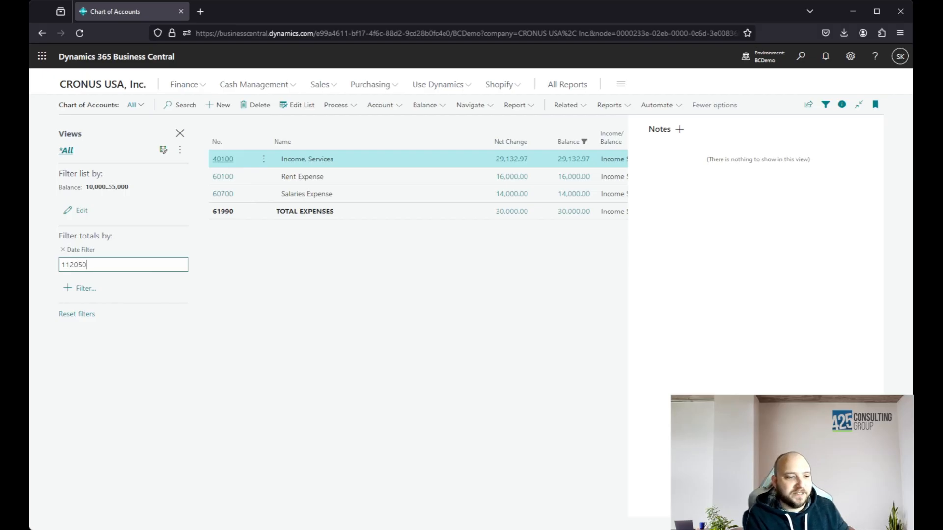
pyautogui.write('..')
pyautogui.write(' 11')
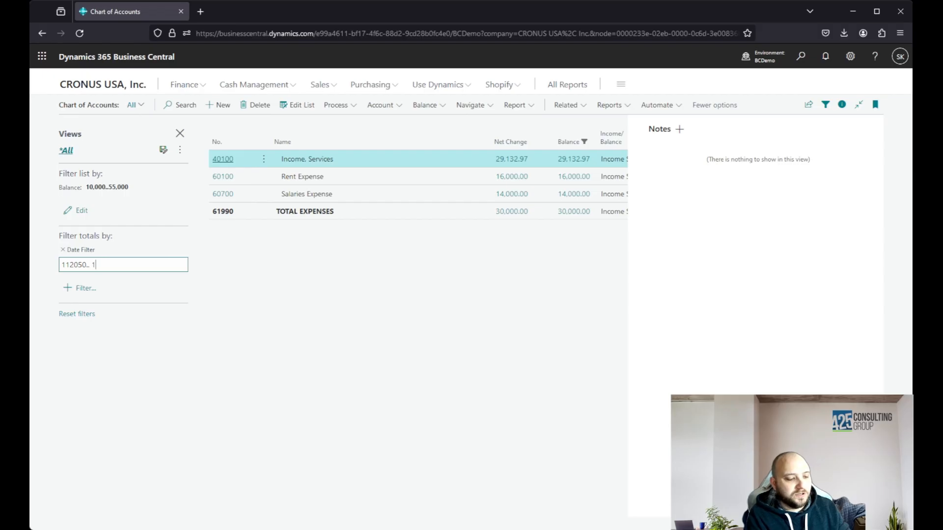
pyautogui.write('20')
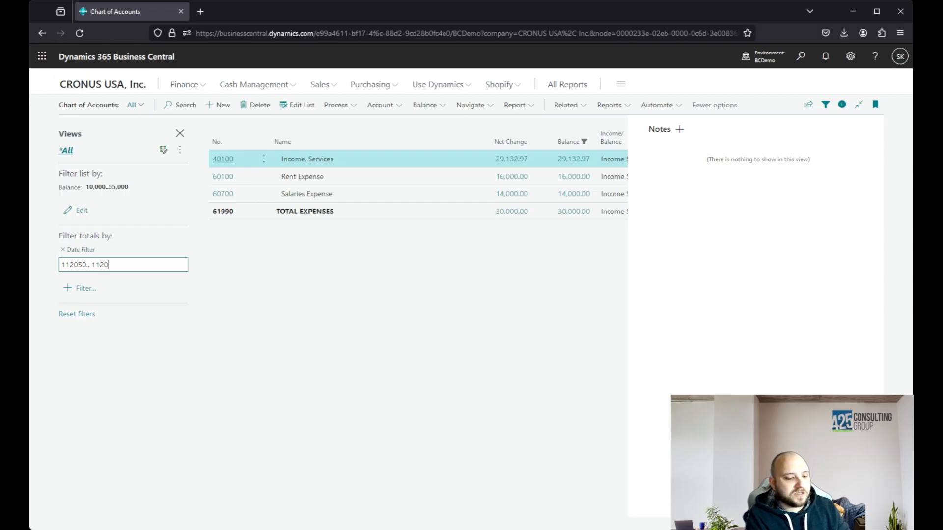
pyautogui.write('22')
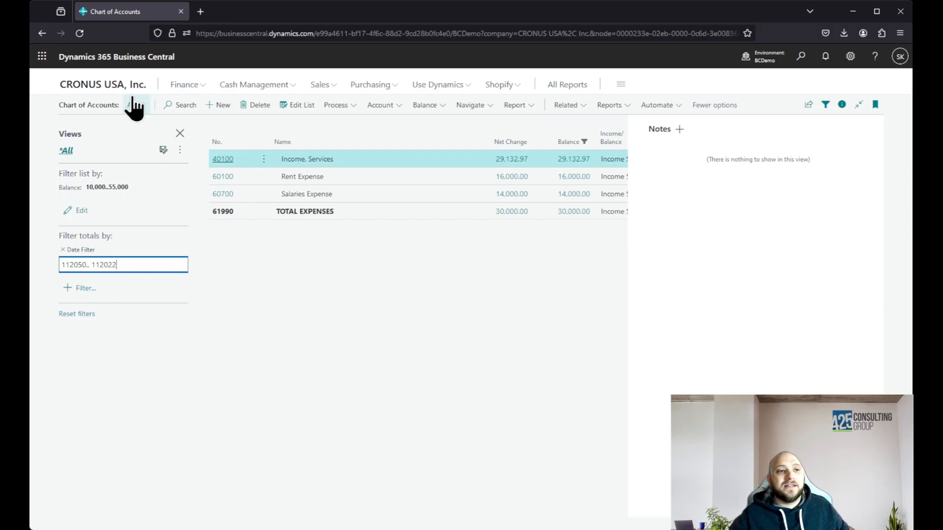
# Save the current balance and date filters as a new view named "balance & date"
pyautogui.click(163, 150)
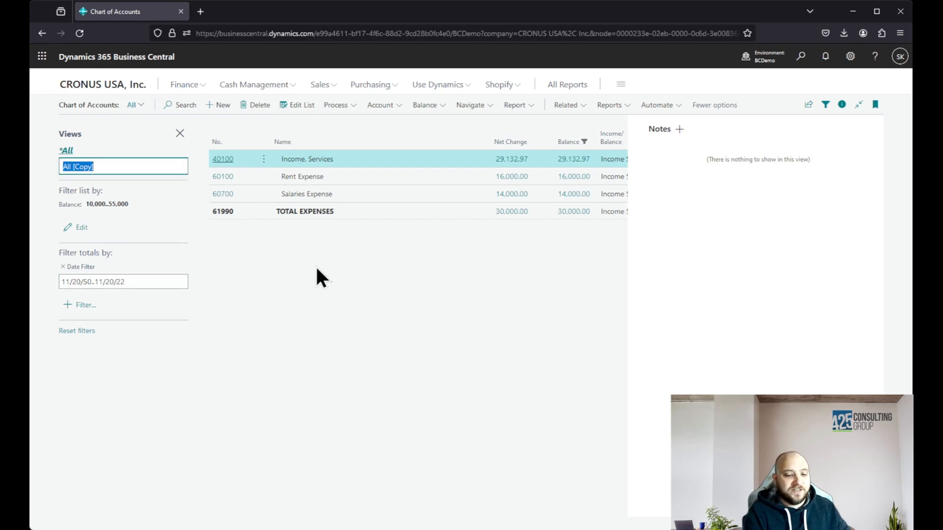
pyautogui.press('BackSpace')
pyautogui.write('bal')
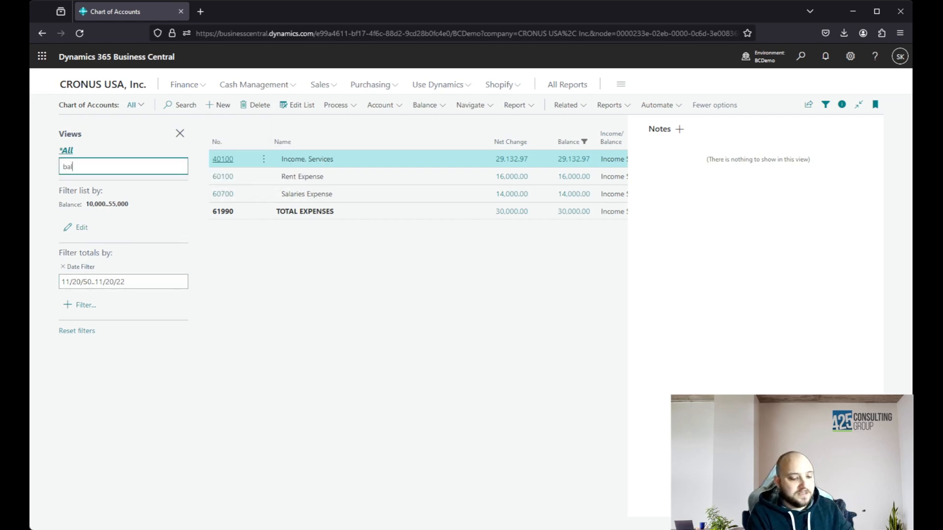
pyautogui.write('ance')
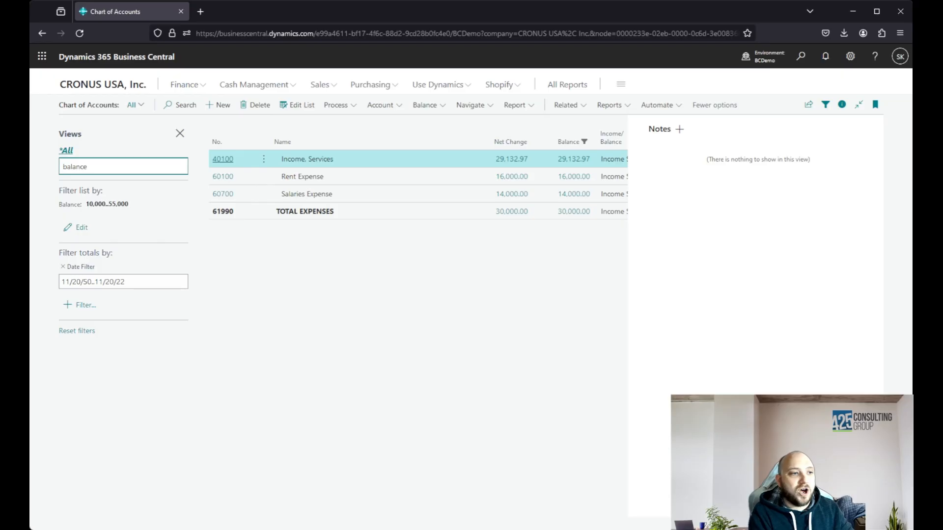
pyautogui.write(' & date')
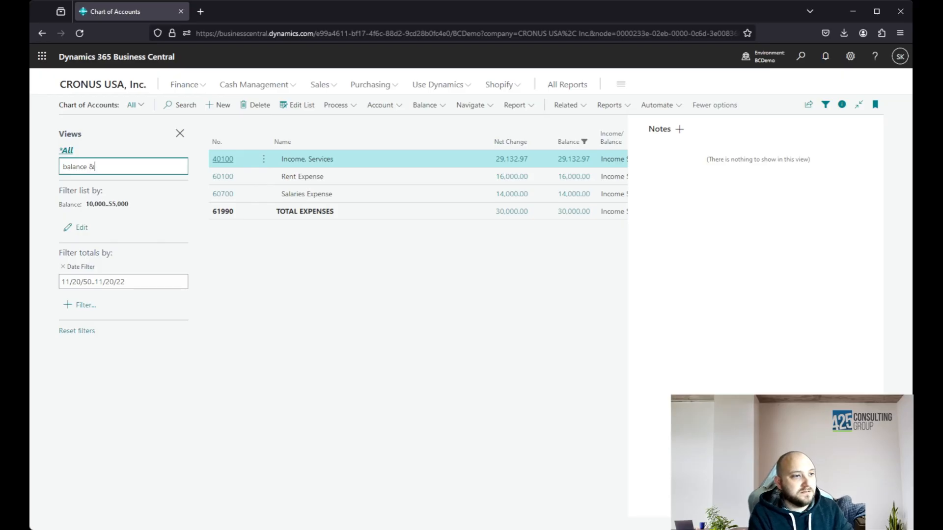
pyautogui.press('Return')
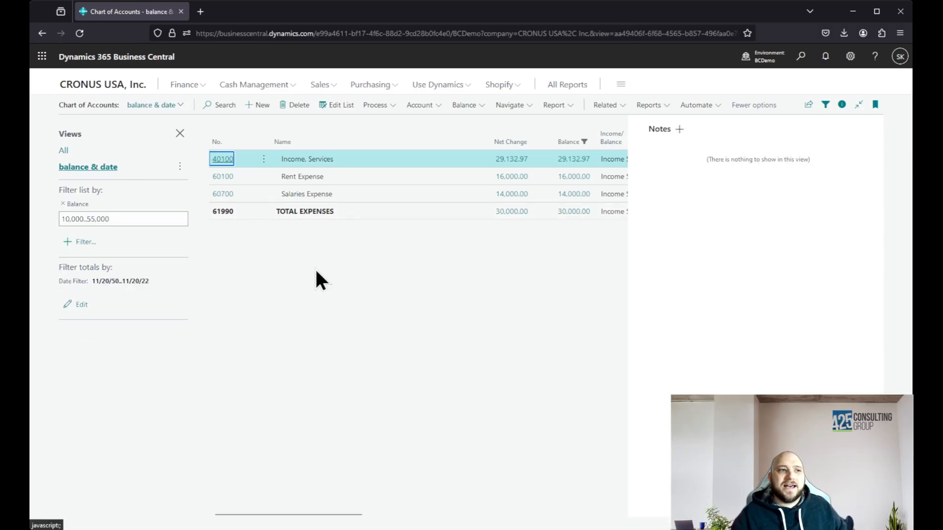
# Switch to the unfiltered All view of the accounts and return to the saved "balance & date" view
pyautogui.click(62, 151)
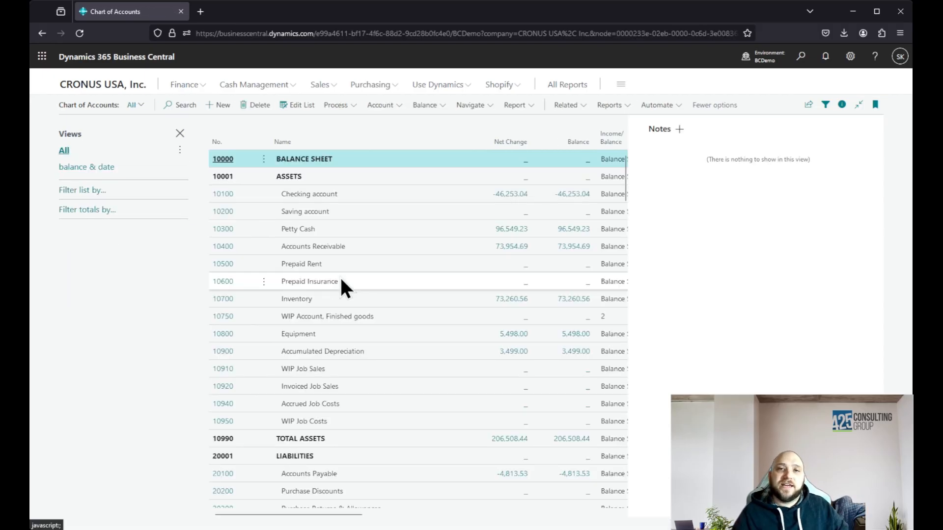
pyautogui.click(74, 169)
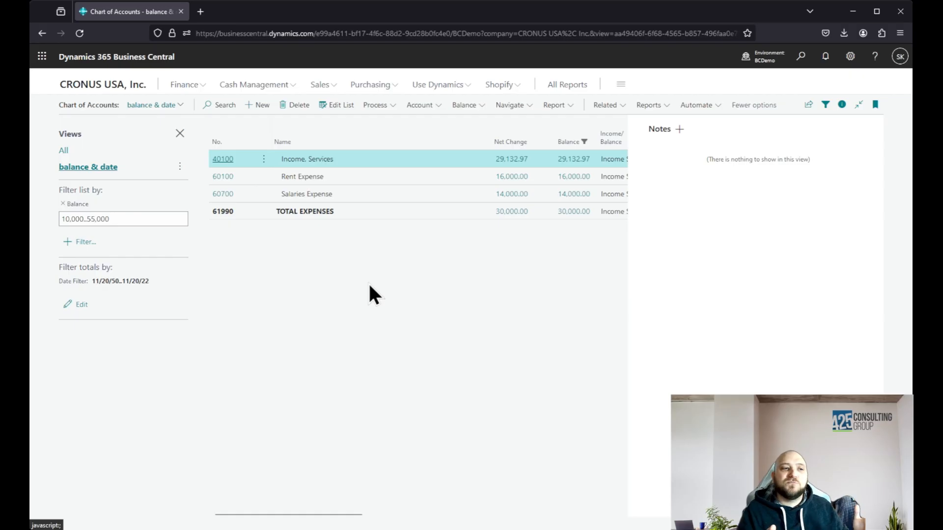